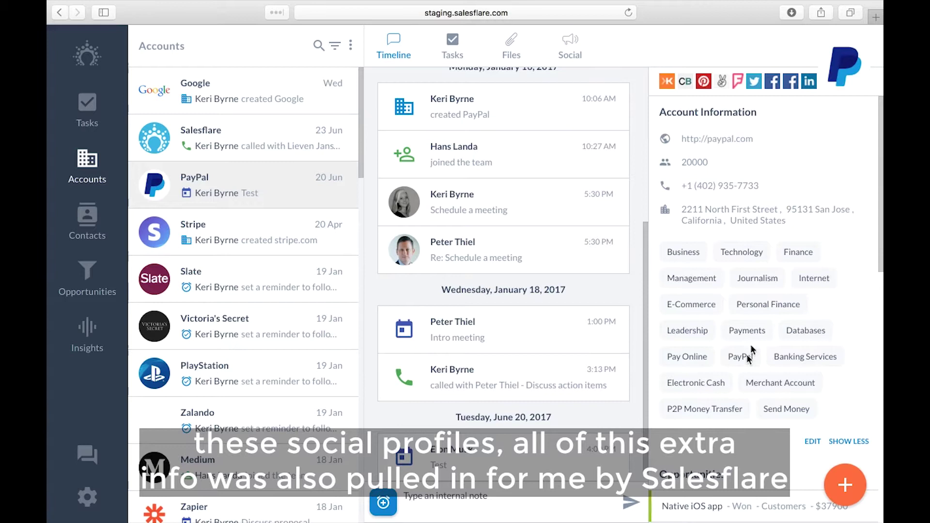
Step: Scroll the PayPal timeline back to the email replies dated March 27, 2015
{"action": "scroll", "coordinate": [737, 206], "scroll_direction": "down", "scroll_amount": 3}
{"action": "right_click", "coordinate": [736, 198]}
{"action": "left_click", "coordinate": [706, 314]}
{"action": "scroll", "coordinate": [705, 315], "scroll_direction": "down", "scroll_amount": 2}
{"action": "scroll", "coordinate": [706, 315], "scroll_direction": "down", "scroll_amount": 3}
{"action": "scroll", "coordinate": [728, 277], "scroll_direction": "down", "scroll_amount": 2}
{"action": "scroll", "coordinate": [728, 278], "scroll_direction": "down", "scroll_amount": 1}
{"action": "scroll", "coordinate": [471, 371], "scroll_direction": "up", "scroll_amount": 5}
{"action": "scroll", "coordinate": [556, 257], "scroll_direction": "down", "scroll_amount": 5}
{"action": "scroll", "coordinate": [725, 176], "scroll_direction": "up", "scroll_amount": 1}
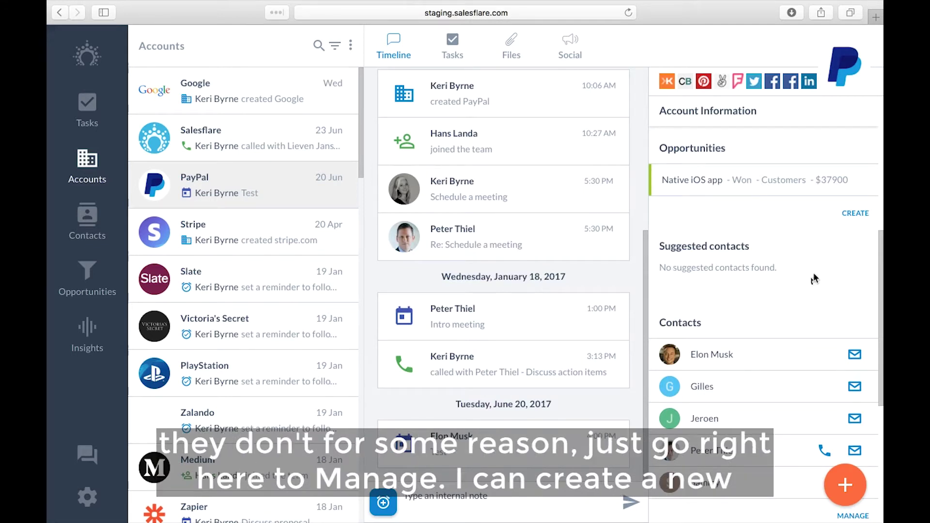
{"action": "scroll", "coordinate": [779, 286], "scroll_direction": "down", "scroll_amount": 2}
{"action": "scroll", "coordinate": [779, 289], "scroll_direction": "down", "scroll_amount": 1}
Step: Create a new PayPal contact with her first name and work e-mail, then close the dialog
{"action": "left_click", "coordinate": [853, 391]}
{"action": "left_click", "coordinate": [324, 200]}
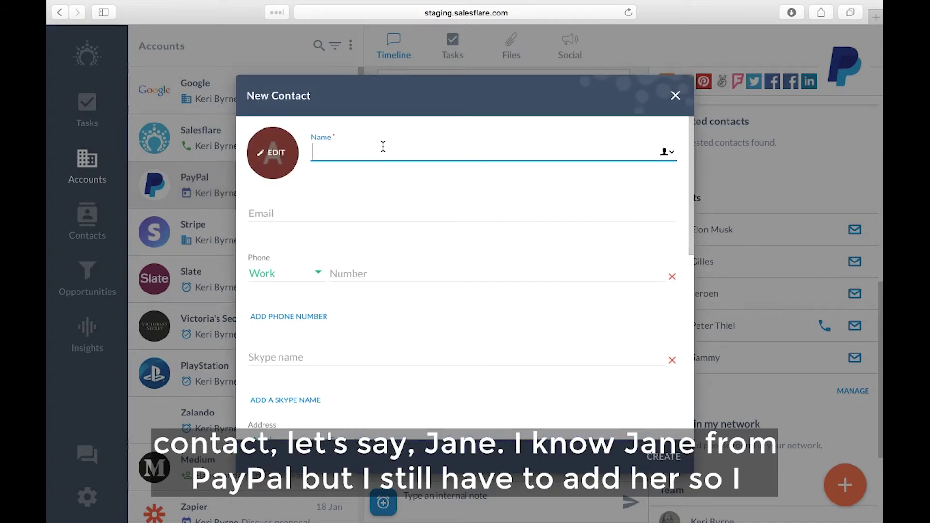
{"action": "type", "text": "Jane"}
{"action": "key", "text": "Tab"}
{"action": "left_click", "coordinate": [666, 459]}
{"action": "left_click", "coordinate": [669, 456]}
{"action": "scroll", "coordinate": [741, 346], "scroll_direction": "down", "scroll_amount": 5}
{"action": "scroll", "coordinate": [504, 277], "scroll_direction": "up", "scroll_amount": 6}
{"action": "scroll", "coordinate": [550, 219], "scroll_direction": "down", "scroll_amount": 2}
{"action": "scroll", "coordinate": [551, 219], "scroll_direction": "down", "scroll_amount": 1}
{"action": "scroll", "coordinate": [558, 289], "scroll_direction": "down", "scroll_amount": 4}
{"action": "scroll", "coordinate": [561, 289], "scroll_direction": "down", "scroll_amount": 1}
{"action": "scroll", "coordinate": [504, 210], "scroll_direction": "up", "scroll_amount": 5}
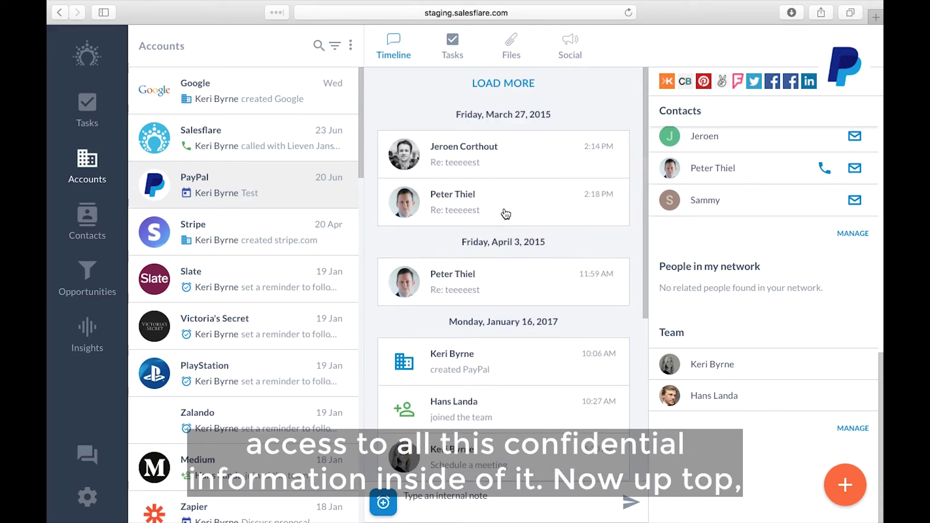
{"action": "scroll", "coordinate": [504, 210], "scroll_direction": "down", "scroll_amount": 5}
Step: Switch the PayPal account to its Social view and scroll through the Twitter feed
{"action": "scroll", "coordinate": [489, 160], "scroll_direction": "up", "scroll_amount": 5}
{"action": "left_click", "coordinate": [563, 44]}
{"action": "scroll", "coordinate": [526, 259], "scroll_direction": "down", "scroll_amount": 5}
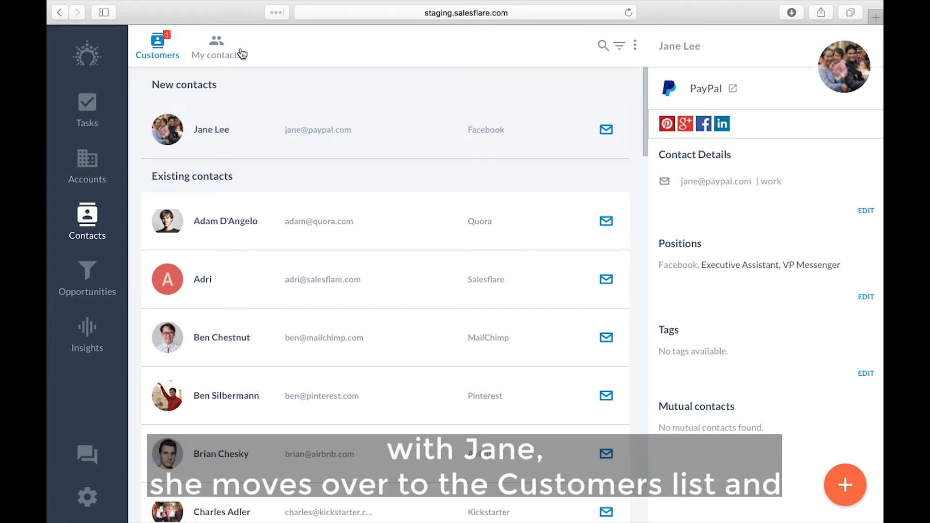
Step: Scroll the Customers list down and back up to review the new PayPal contact's details
{"action": "scroll", "coordinate": [322, 225], "scroll_direction": "down", "scroll_amount": 3}
{"action": "scroll", "coordinate": [393, 315], "scroll_direction": "up", "scroll_amount": 3}
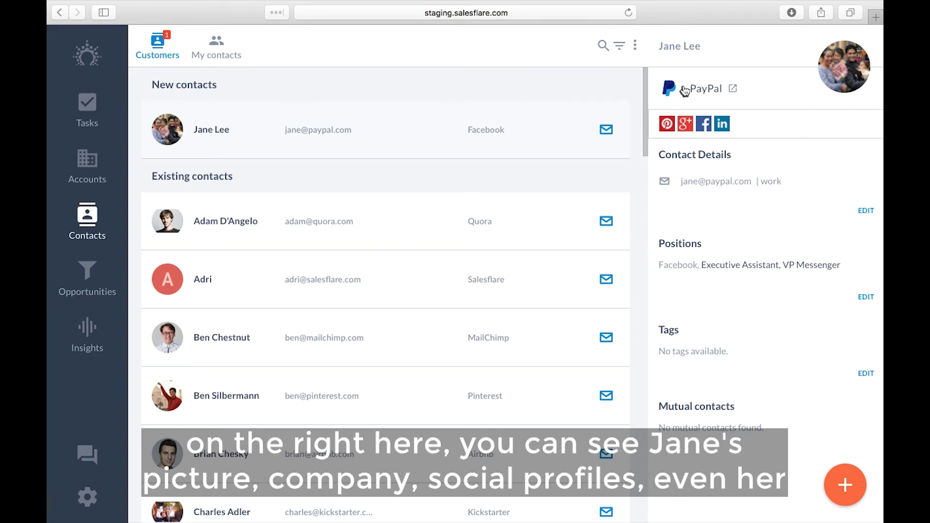